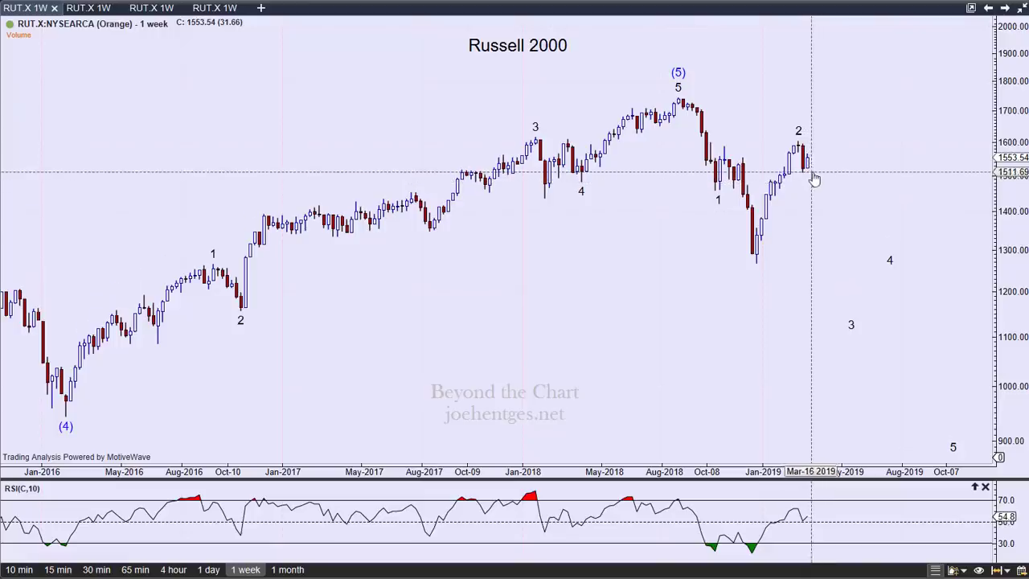
# Inspect the weekly Russell 2000 wave labels and show the Minor-degree impulse lines descending from the wave (5) top.
pyautogui.moveTo(800, 133)
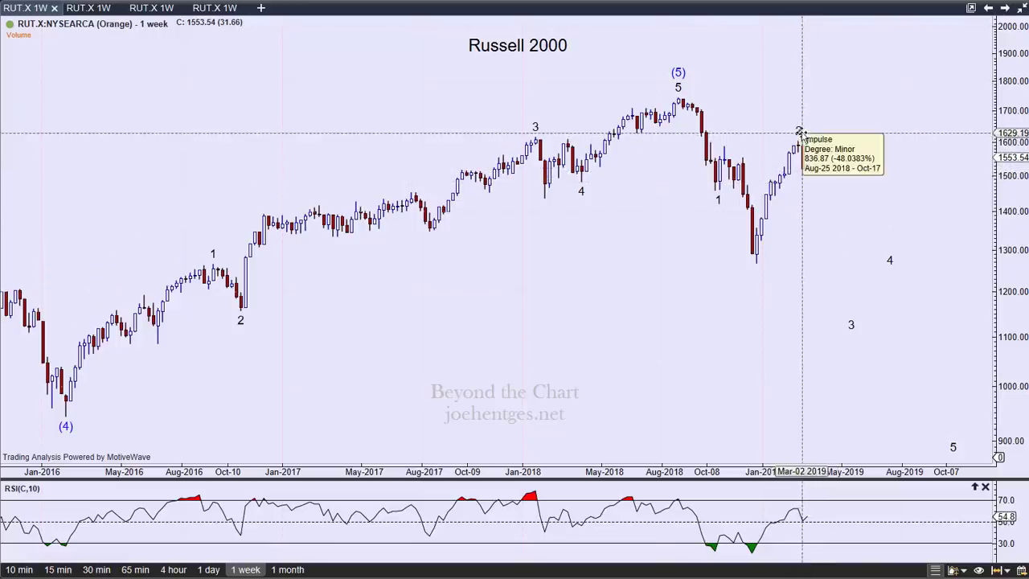
pyautogui.moveTo(678, 72)
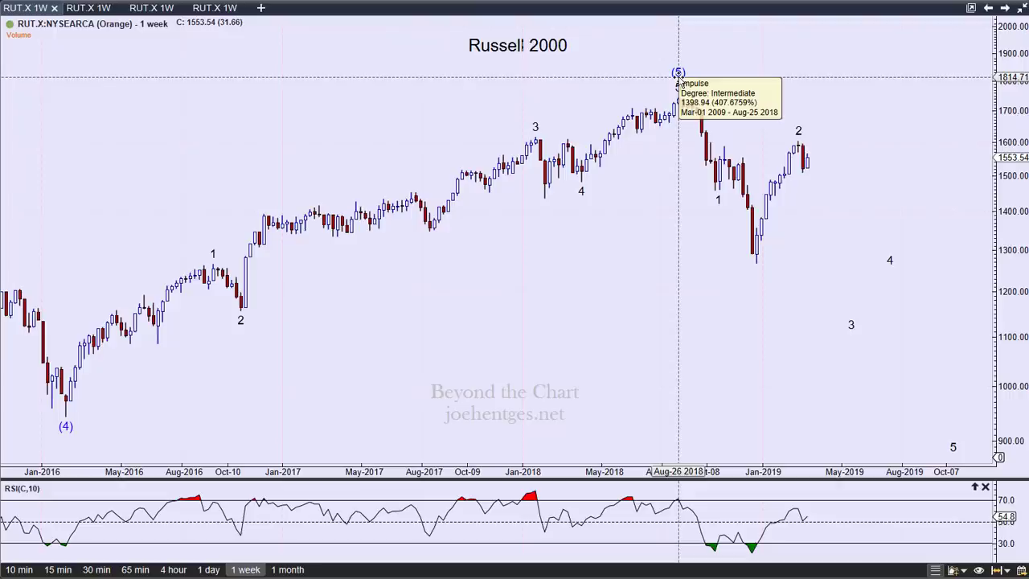
pyautogui.click(678, 152)
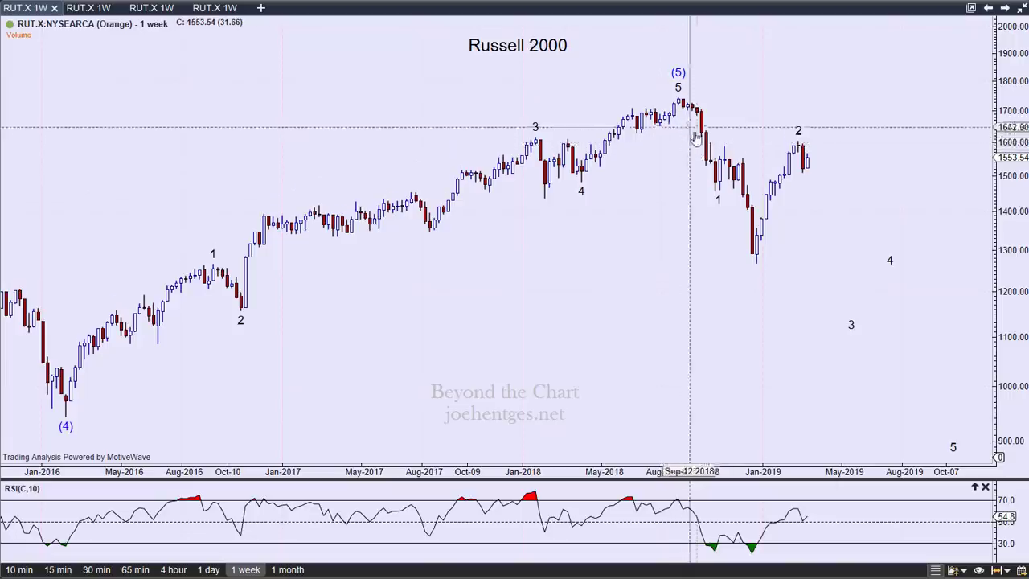
pyautogui.click(712, 217)
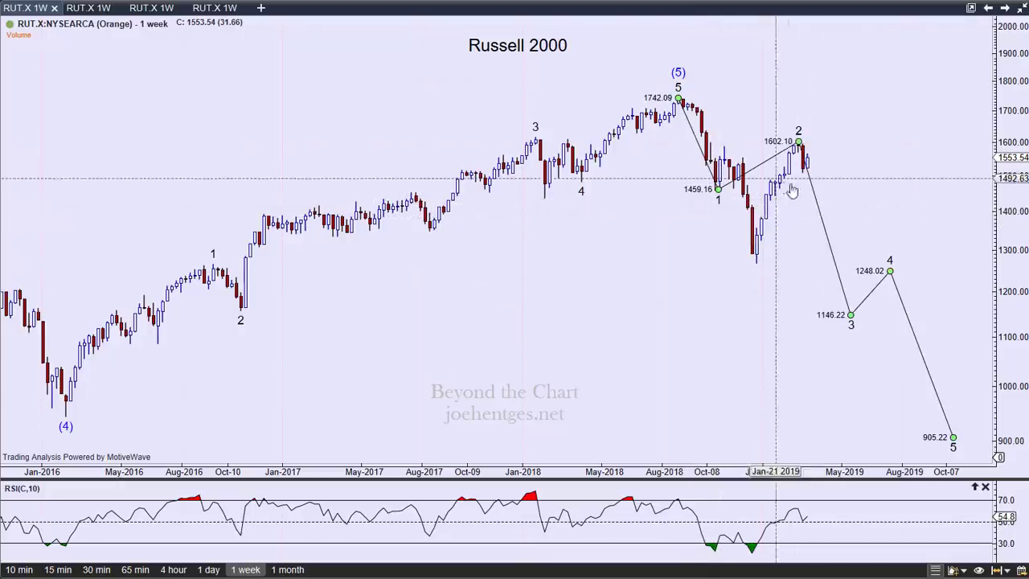
pyautogui.click(844, 164)
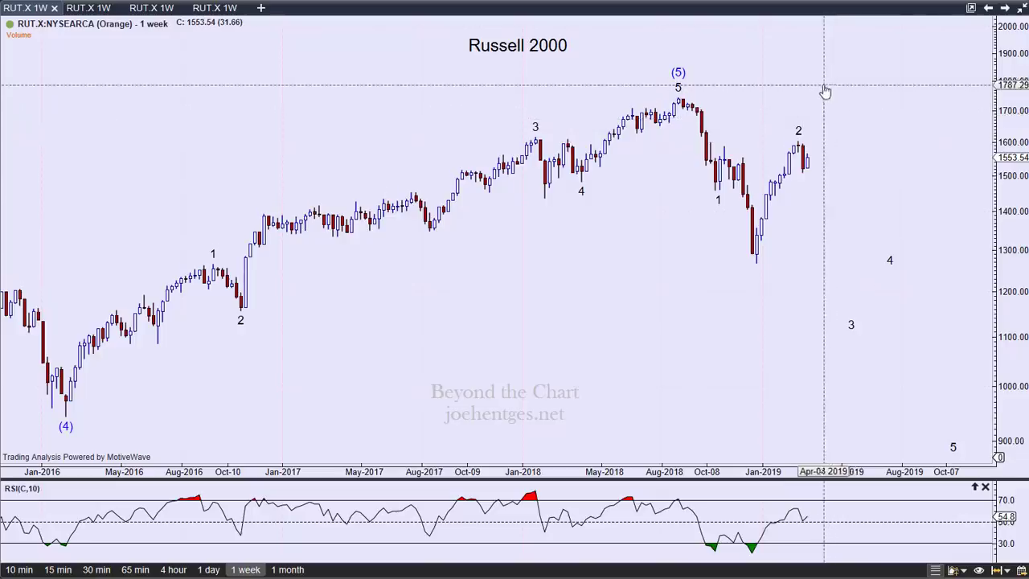
# Bring up the daily Russell 2000 chart and show its a-b-c correction, followed by the projected impulse lines from the wave 2 high.
pyautogui.click(1006, 8)
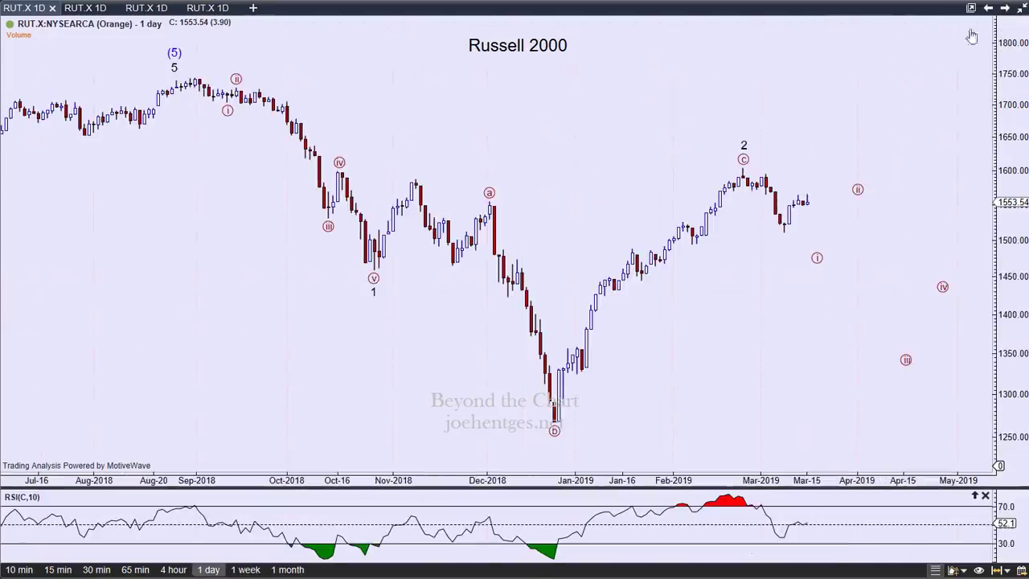
pyautogui.moveTo(568, 142); pyautogui.dragTo(581, 144)
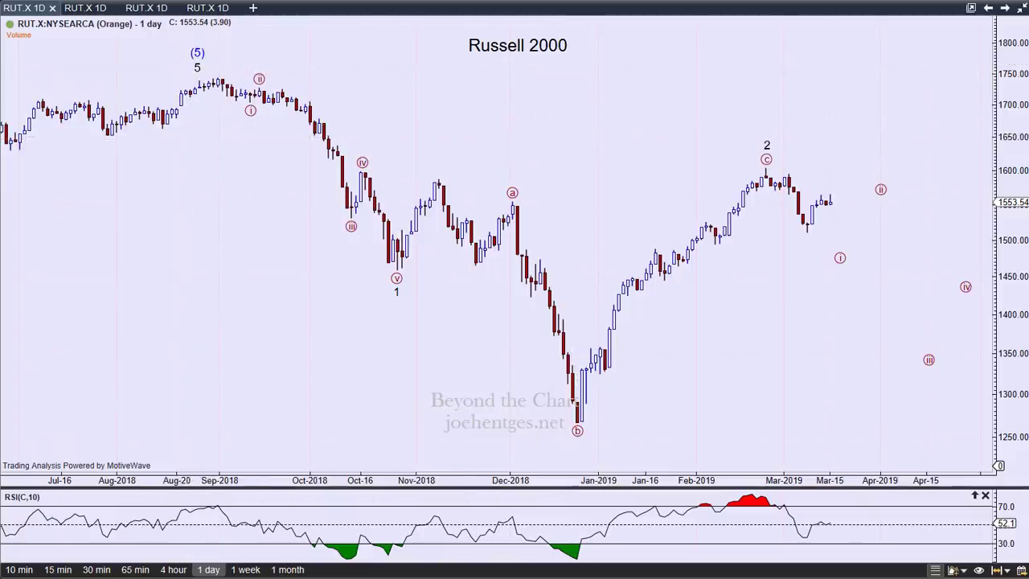
pyautogui.press('Right')
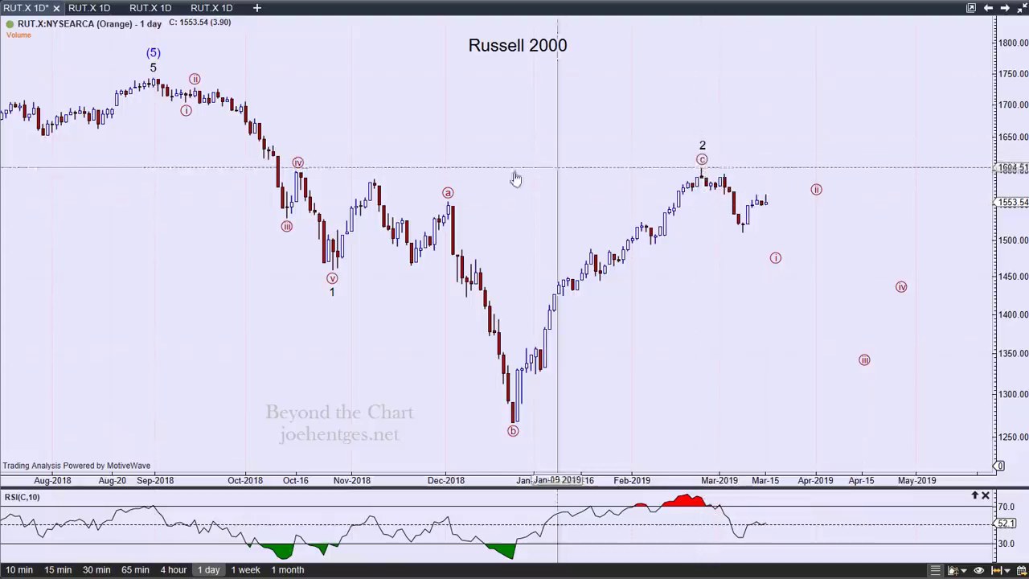
pyautogui.click(446, 193)
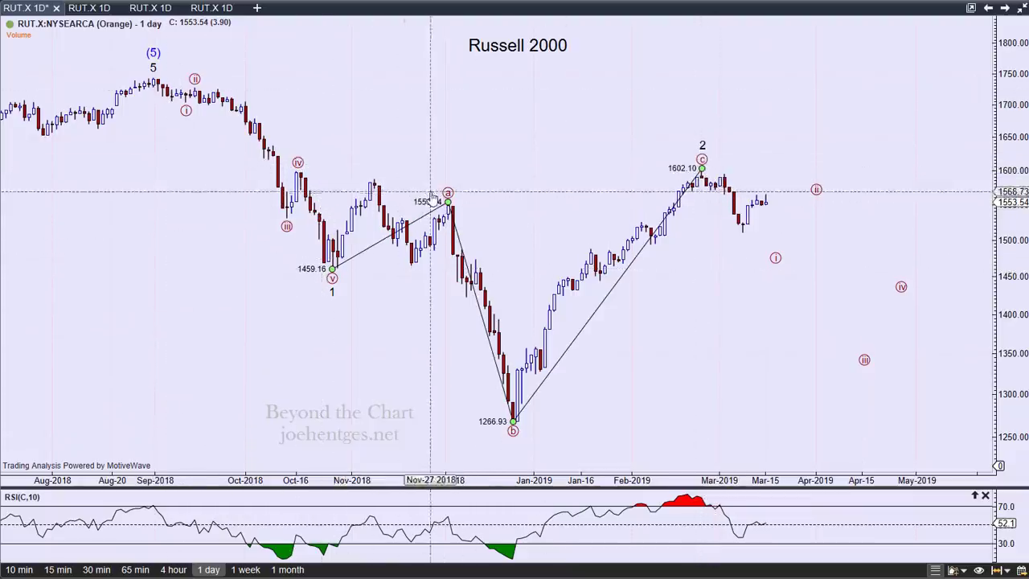
pyautogui.click(673, 193)
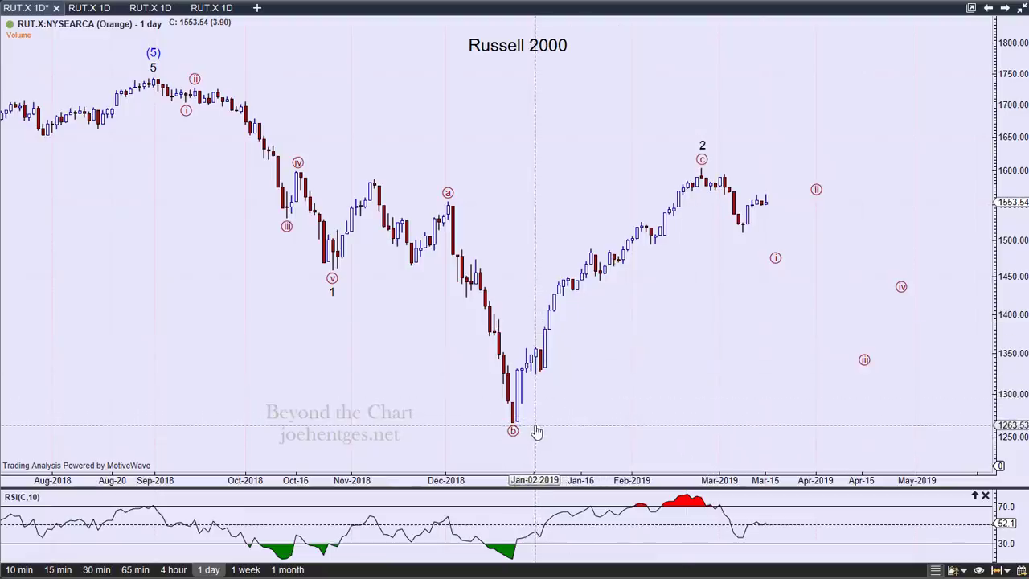
pyautogui.click(774, 258)
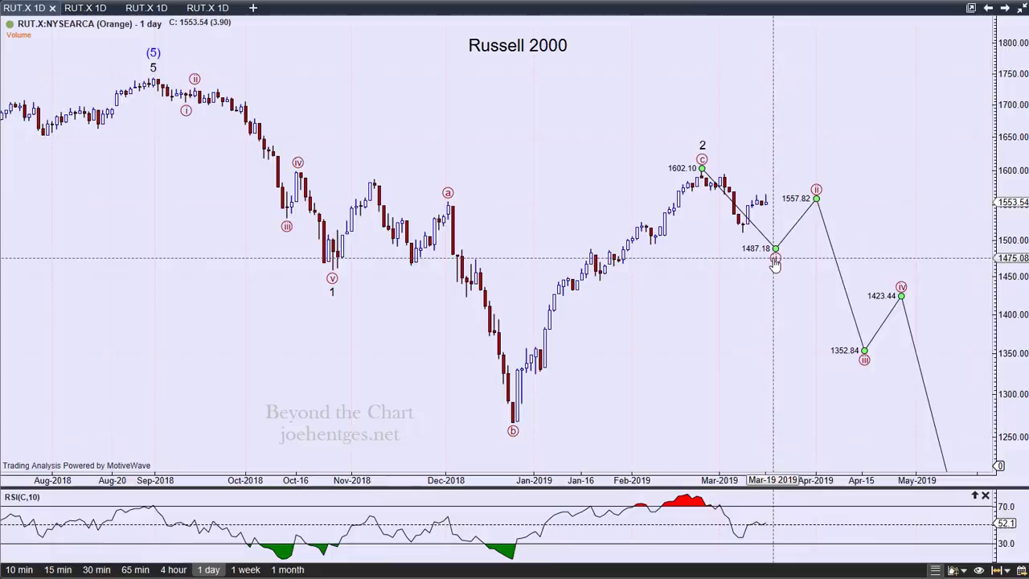
pyautogui.moveTo(902, 295)
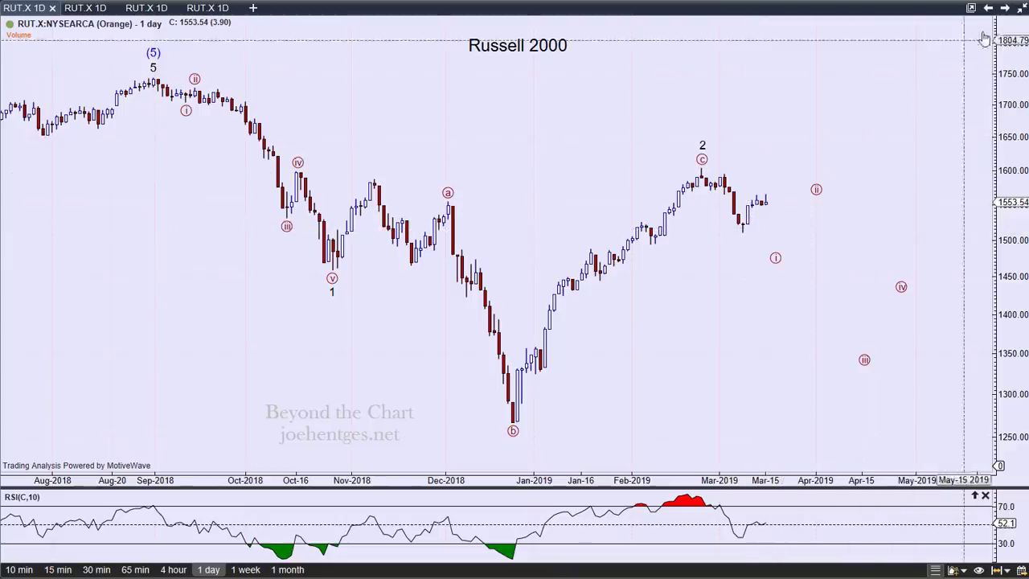
# Bring up the 65-minute Russell 2000 chart and examine the descending channel from wave (ii) to the projected wave (v).
pyautogui.click(1004, 9)
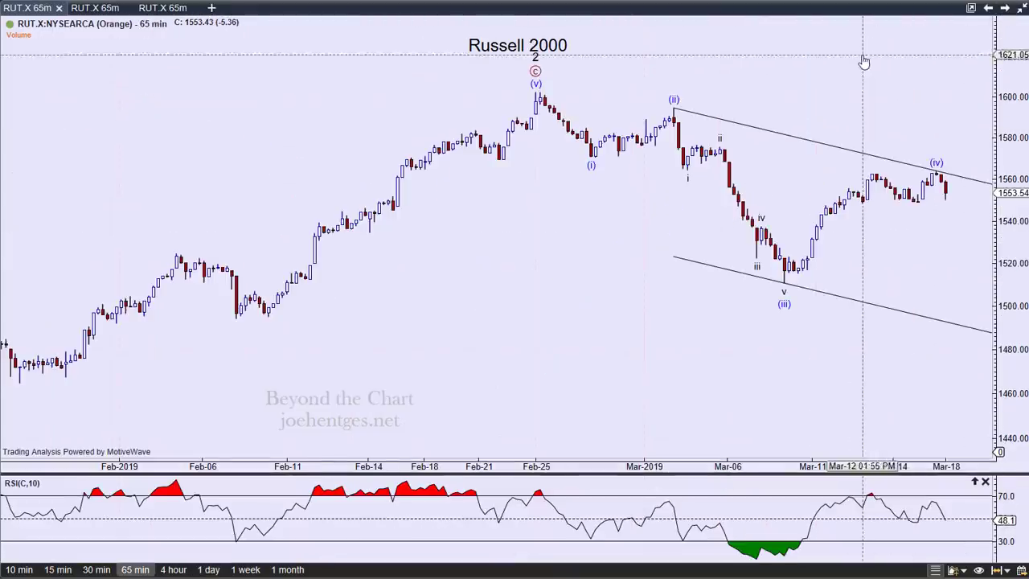
pyautogui.moveTo(861, 62); pyautogui.dragTo(669, 83)
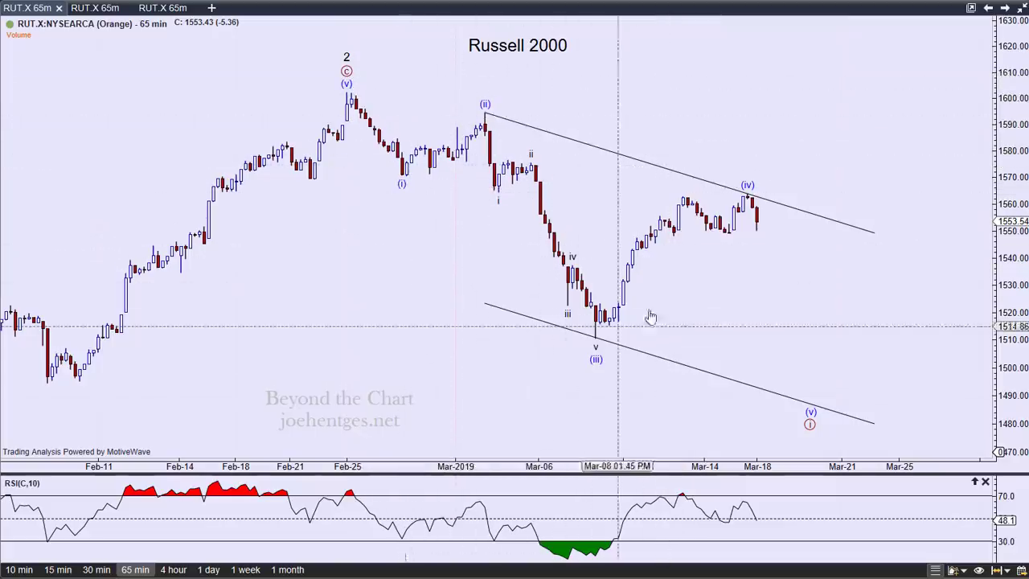
pyautogui.moveTo(747, 193)
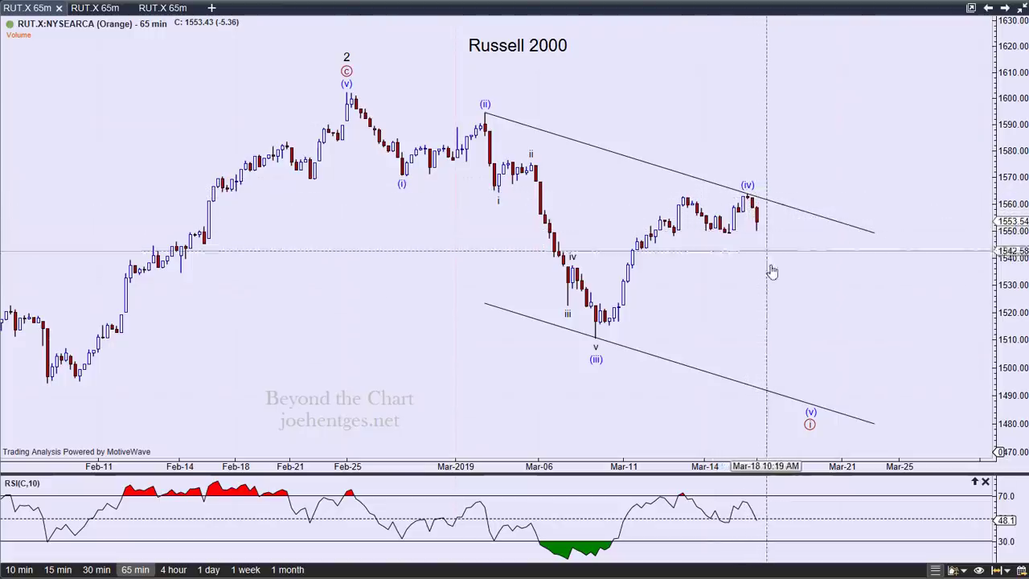
pyautogui.click(810, 425)
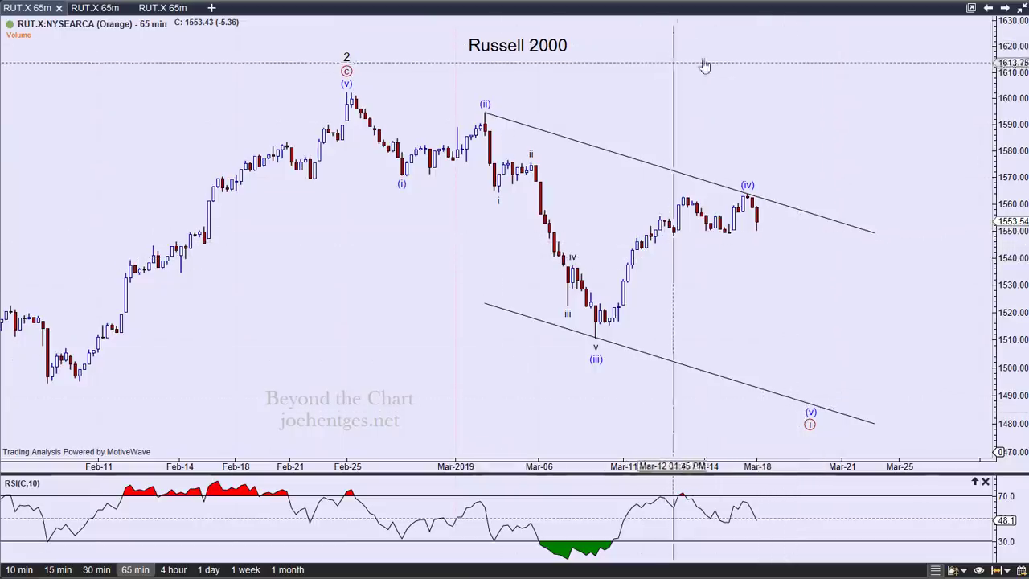
# Return through the daily to the weekly Russell 2000 chart and inspect the December 2018 price bars between waves 1 and 2.
pyautogui.click(988, 8)
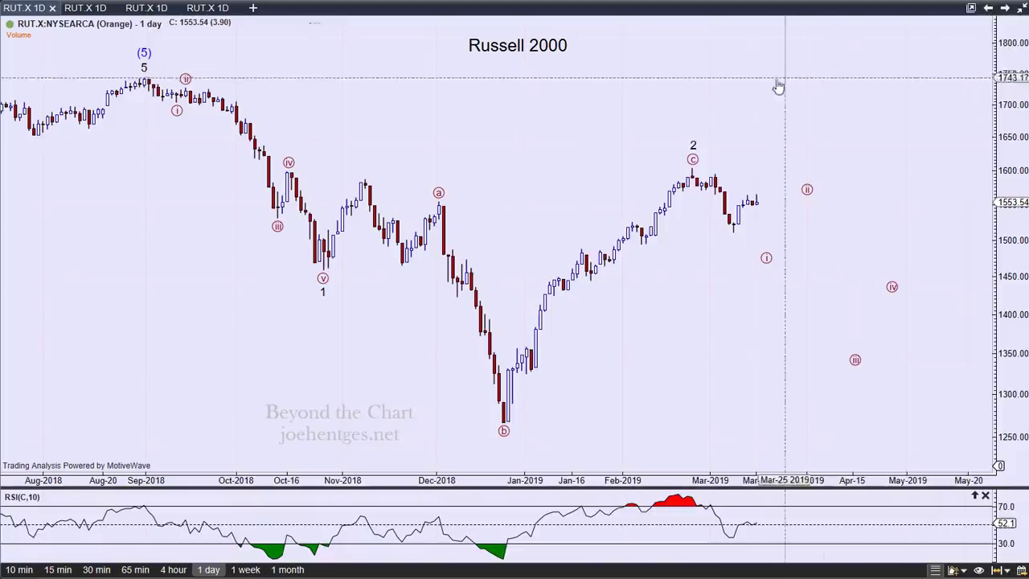
pyautogui.moveTo(779, 85); pyautogui.dragTo(843, 83)
pyautogui.click(988, 8)
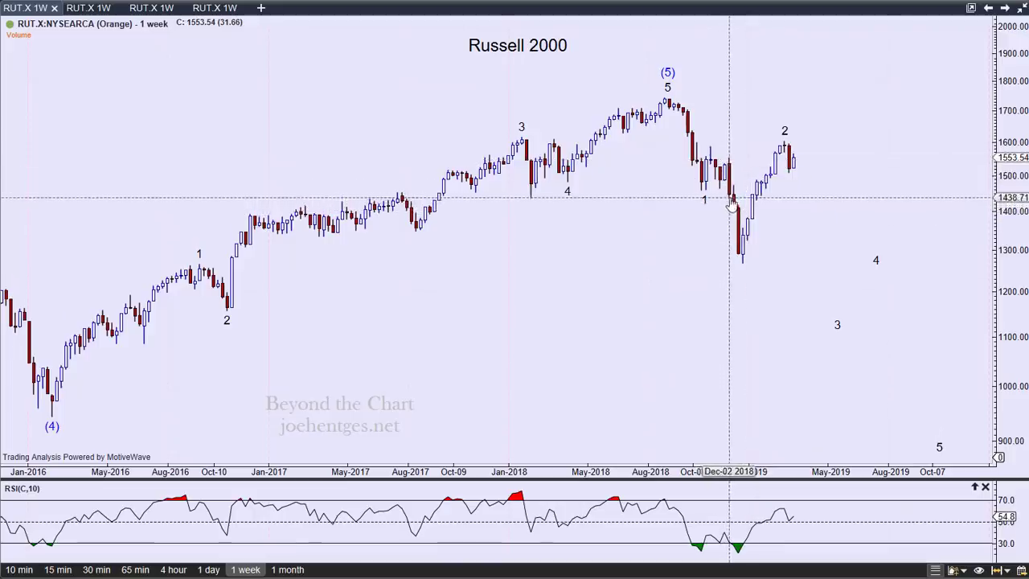
pyautogui.moveTo(738, 216)
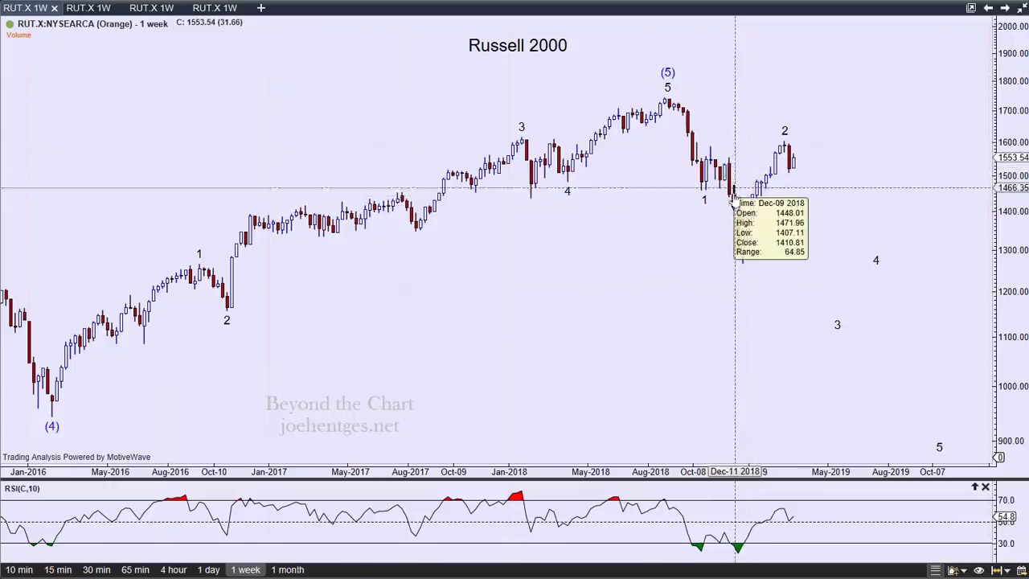
pyautogui.moveTo(731, 161)
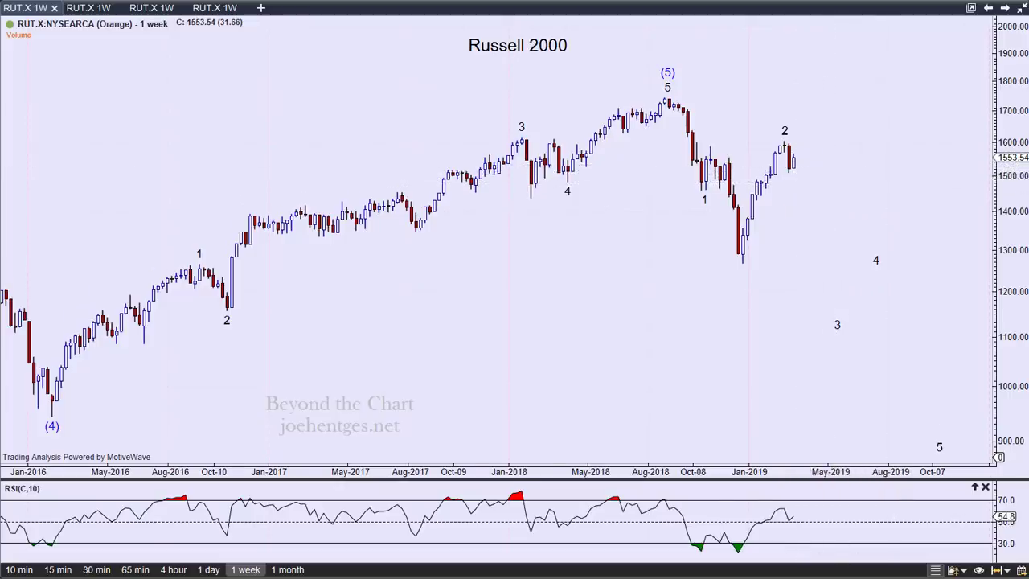
pyautogui.hscroll(-3, 498, 241)
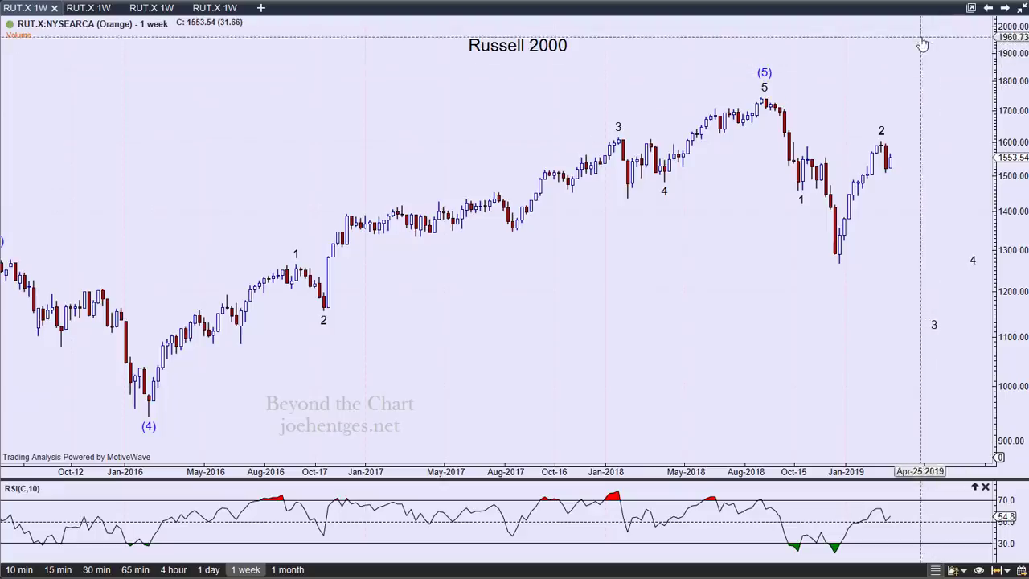
# Go back to the daily Russell 2000 charts and view the version with moving averages, RSI and ADX.
pyautogui.click(1004, 8)
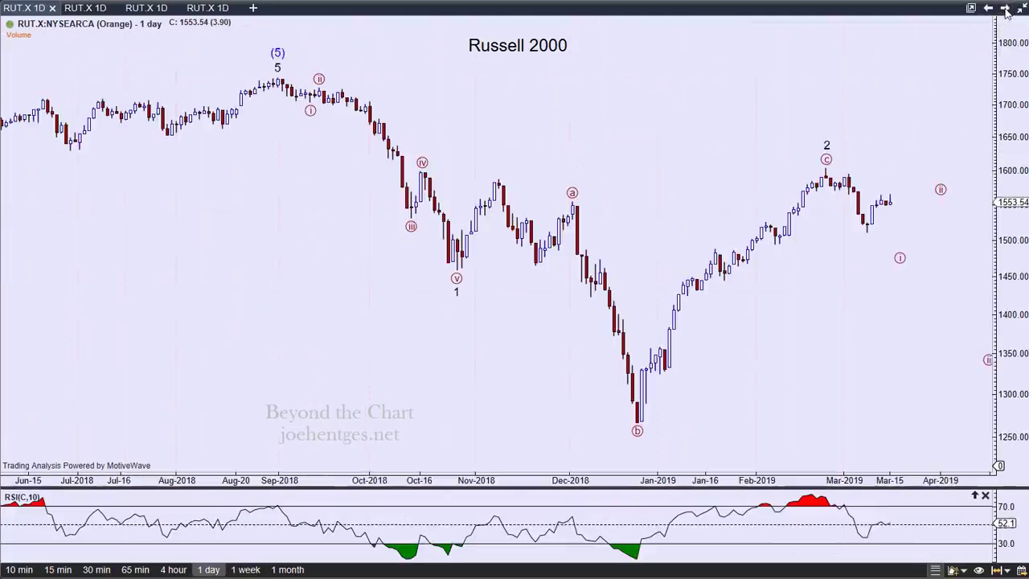
pyautogui.moveTo(918, 65); pyautogui.dragTo(865, 73)
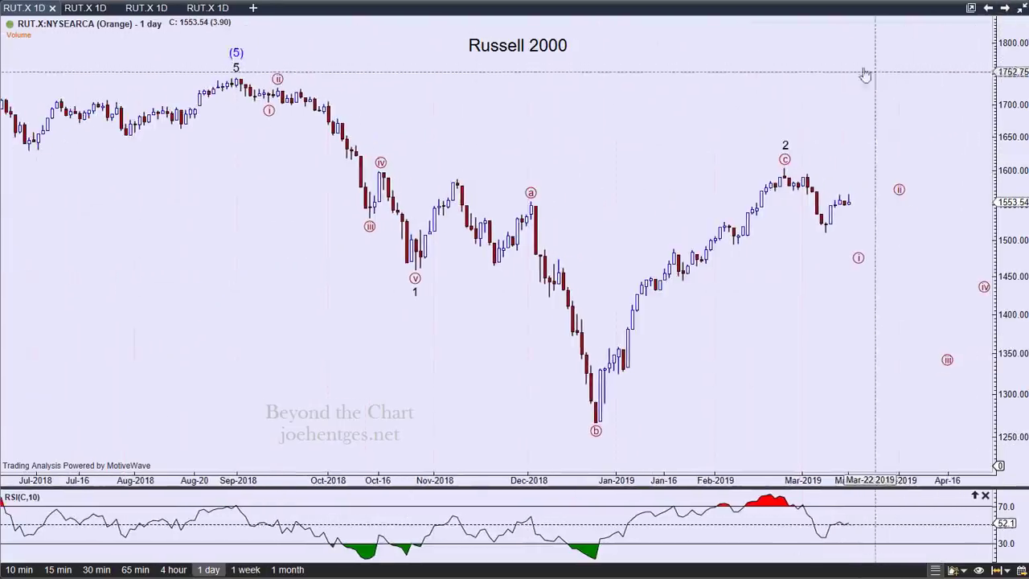
pyautogui.click(139, 10)
pyautogui.moveTo(675, 69); pyautogui.dragTo(647, 78)
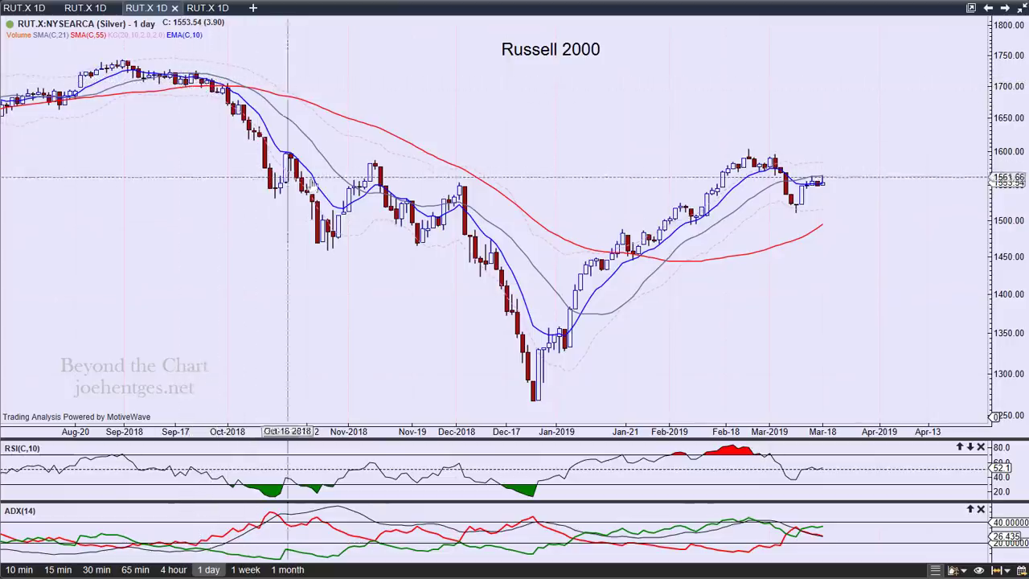
# Examine the March 2019 bars against the moving averages on the daily High Yield Bond Fund (HYG) chart.
pyautogui.moveTo(546, 133); pyautogui.dragTo(594, 143)
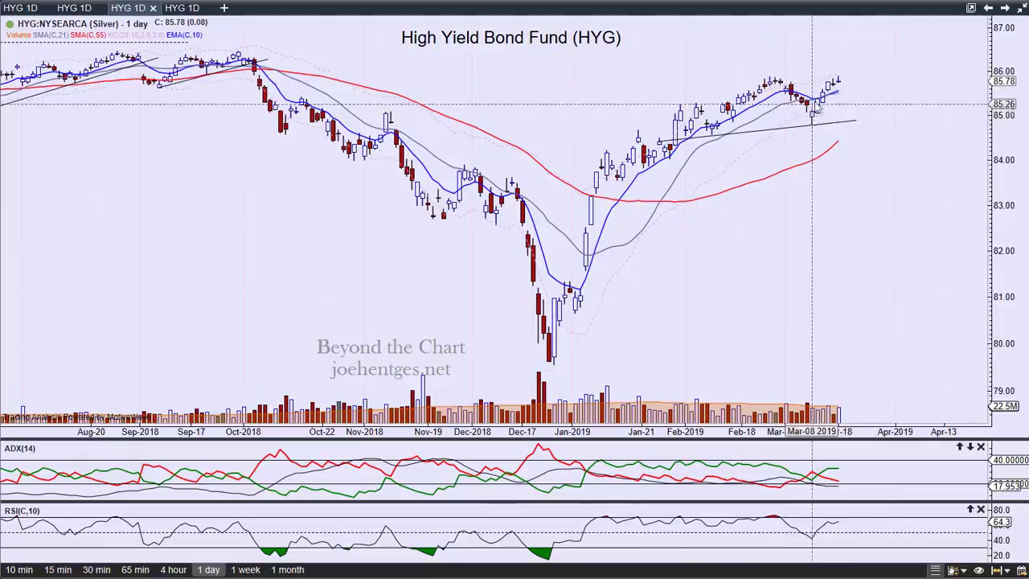
pyautogui.moveTo(840, 87)
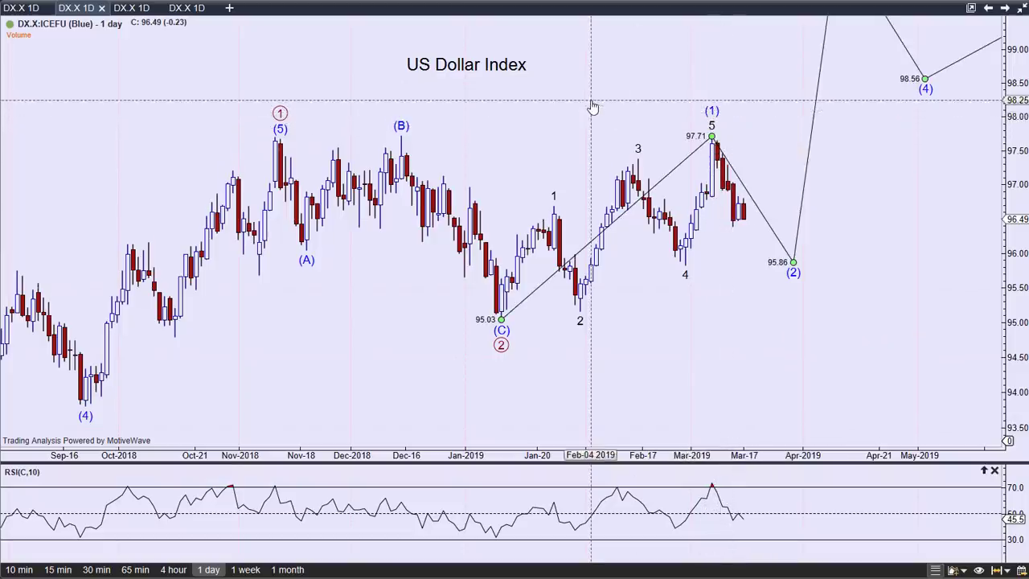
# Show the Primary-degree impulse on the daily US Dollar Index chart, trace it back to its early-2018 low, and inspect the Intermediate wave (1) label.
pyautogui.click(539, 236)
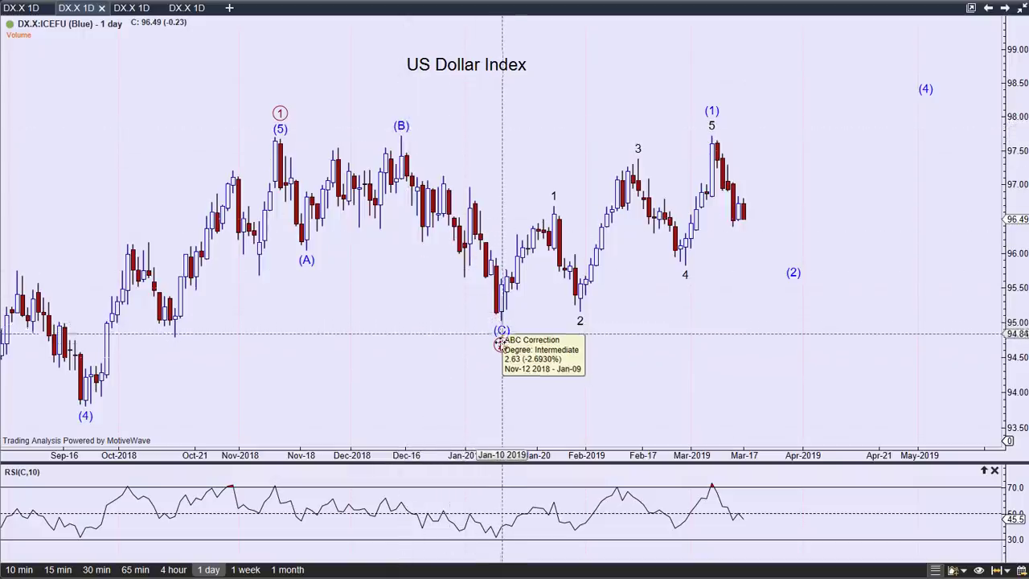
pyautogui.moveTo(500, 344)
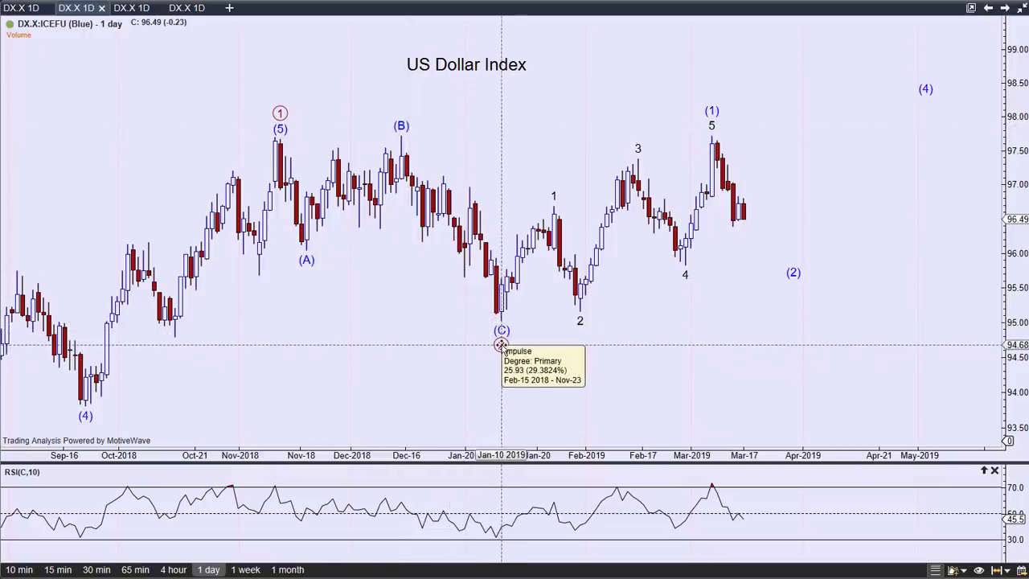
pyautogui.click(501, 345)
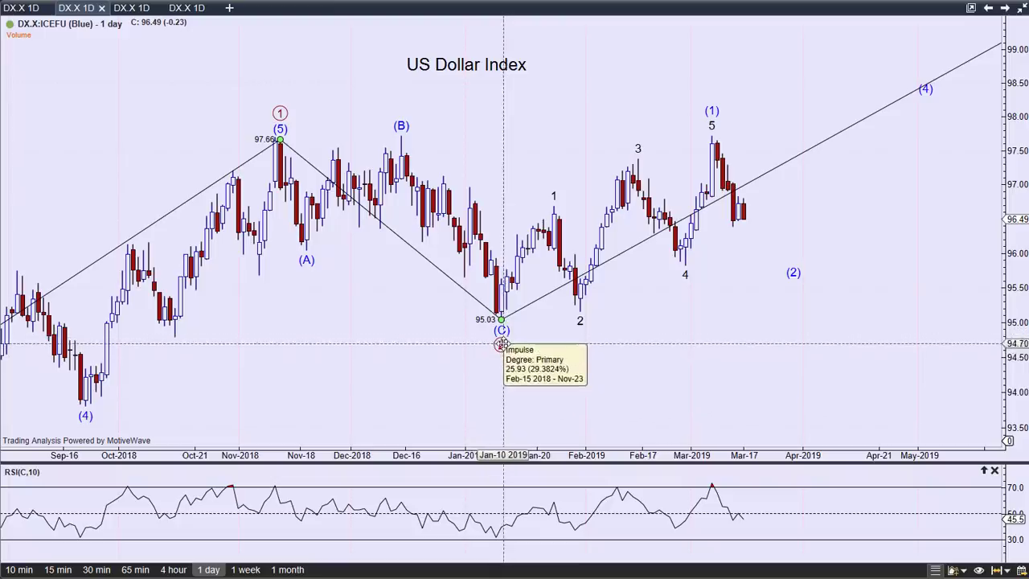
pyautogui.scroll(-5, 635, 313)
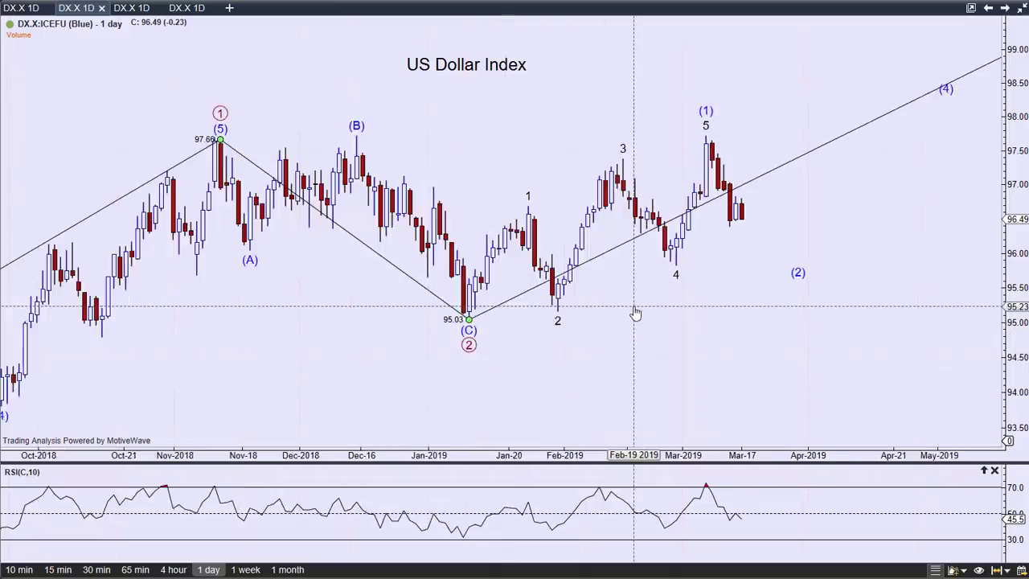
pyautogui.scroll(-2, 635, 313)
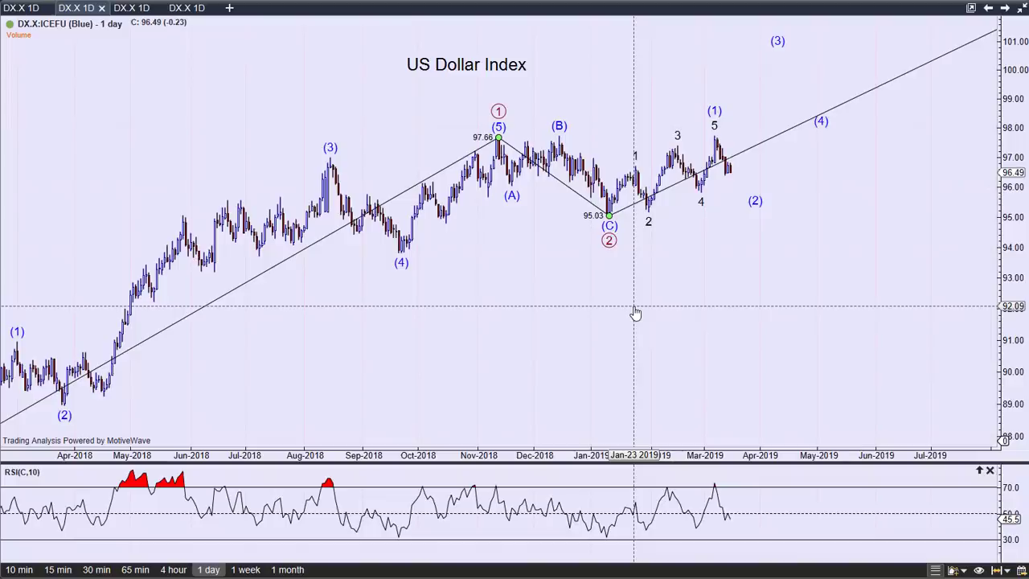
pyautogui.scroll(-2, 635, 313)
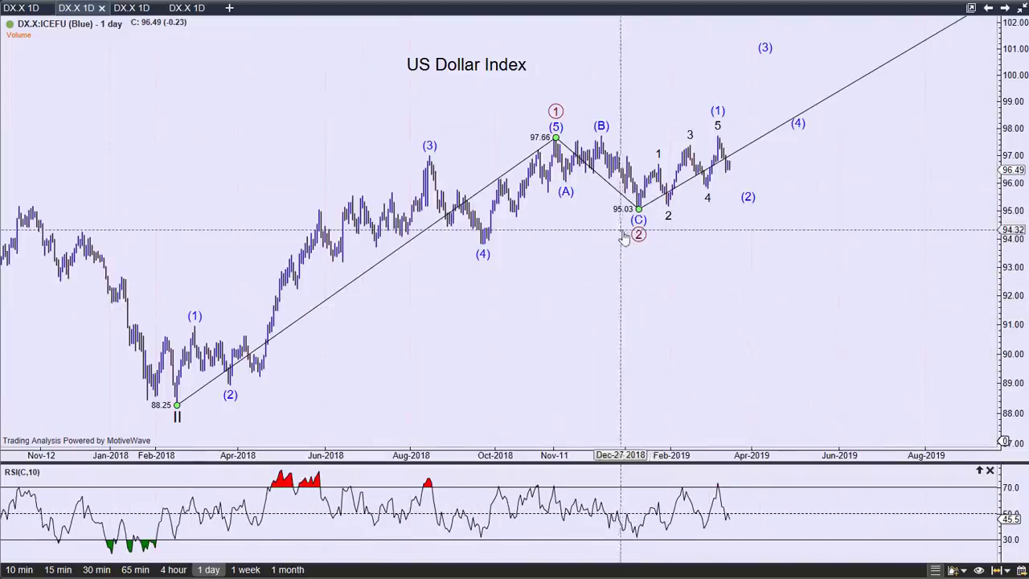
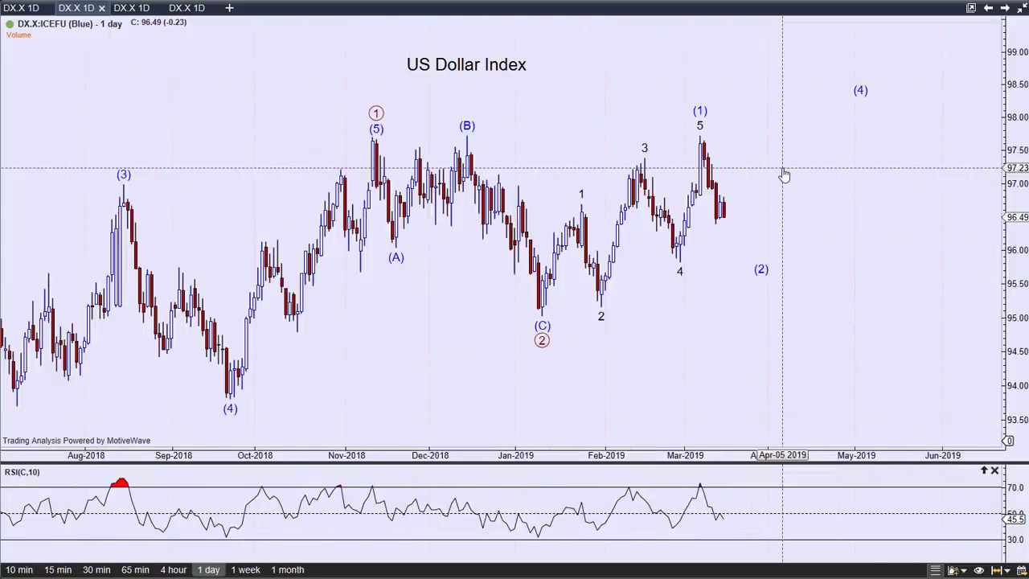
pyautogui.moveTo(698, 109)
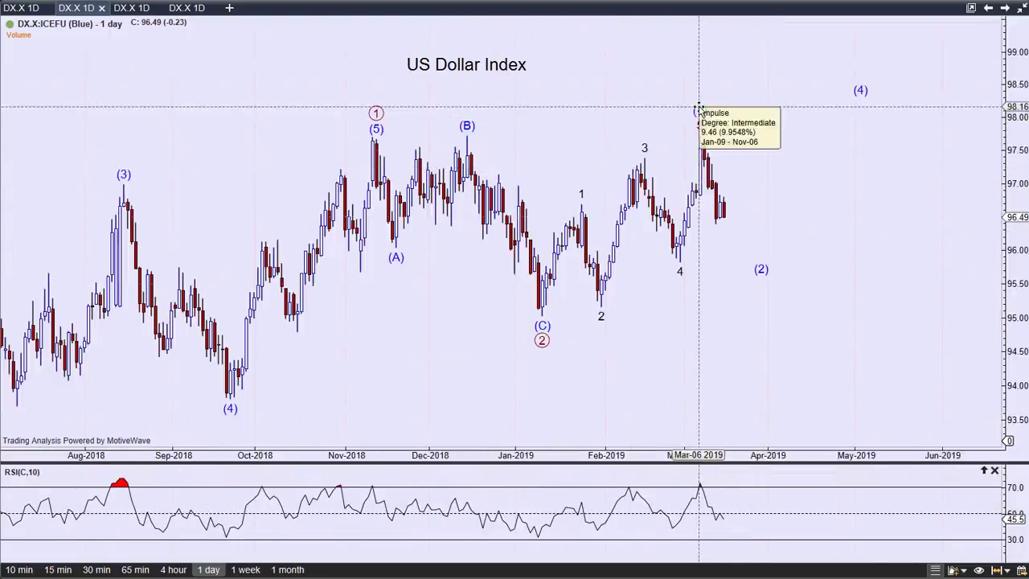
pyautogui.click(540, 340)
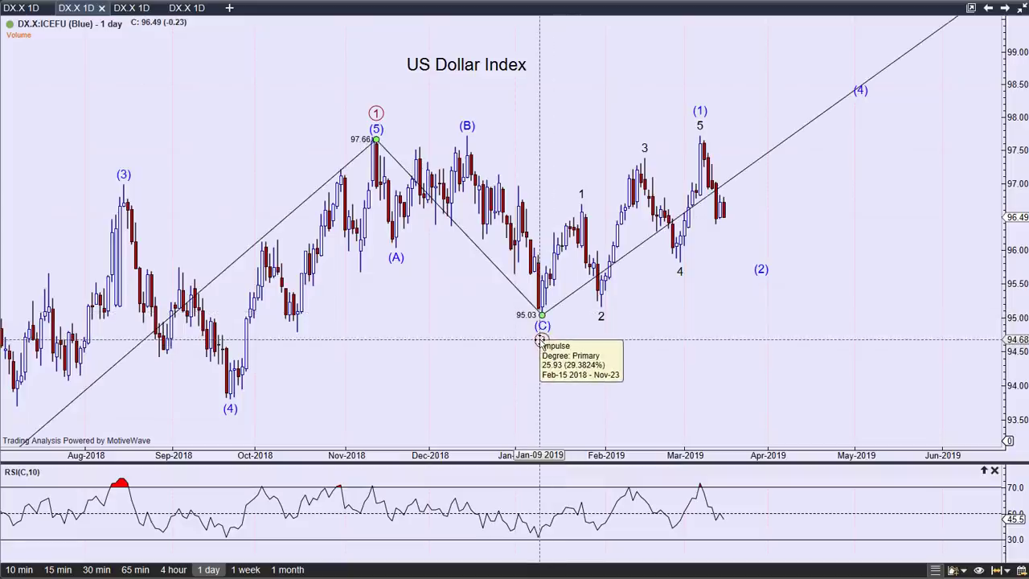
# Select the Intermediate-degree impulse starting at the January 2019 low and display its 2 vs 1 ratio analysis beside projected wave (2).
pyautogui.click(699, 110)
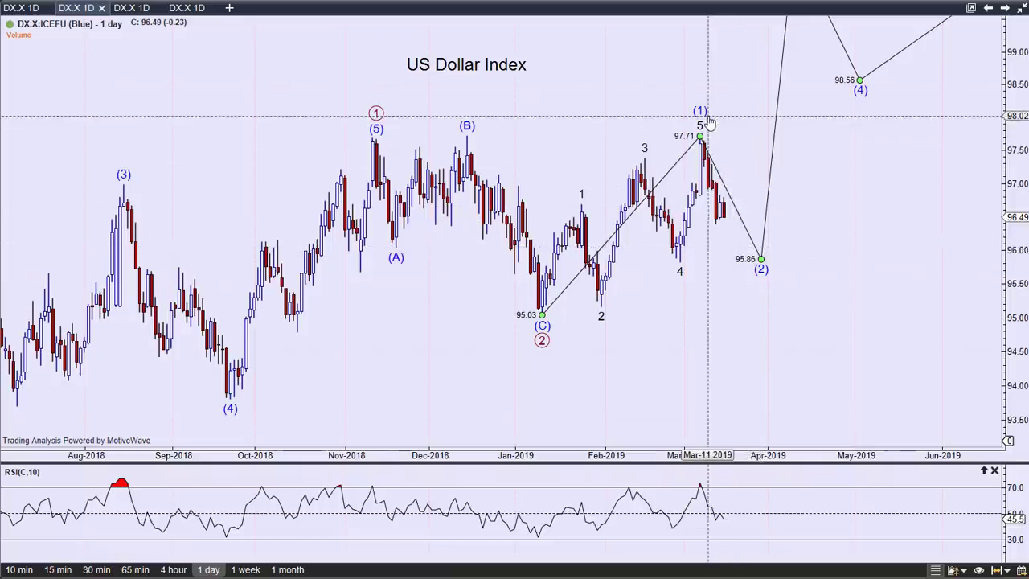
pyautogui.moveTo(704, 113)
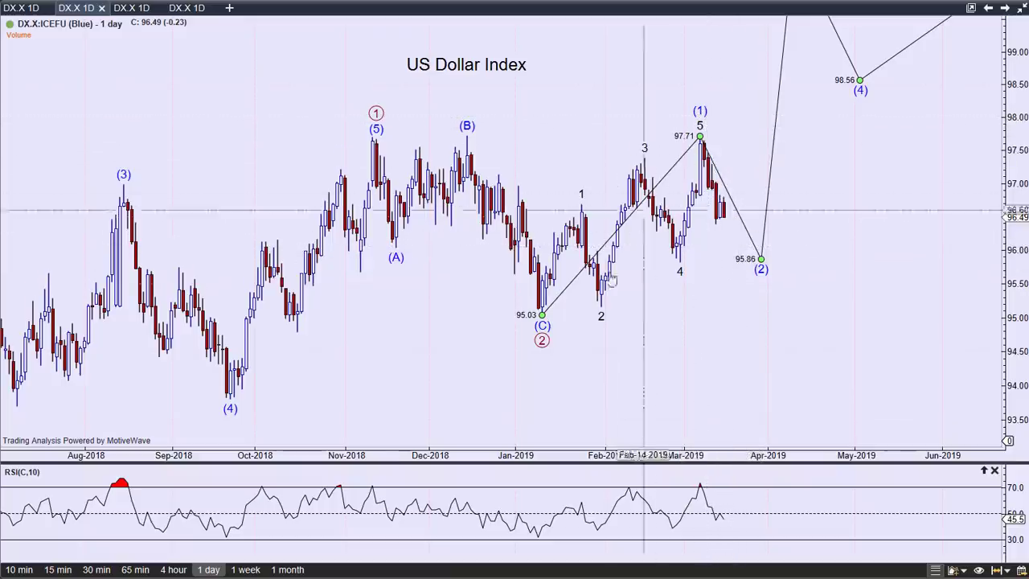
pyautogui.moveTo(541, 340)
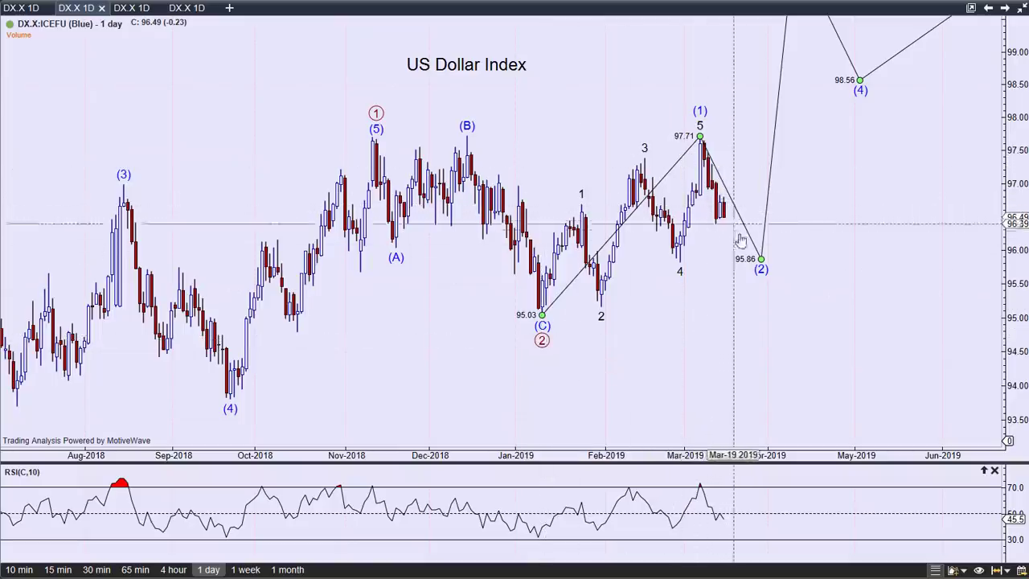
pyautogui.moveTo(761, 259)
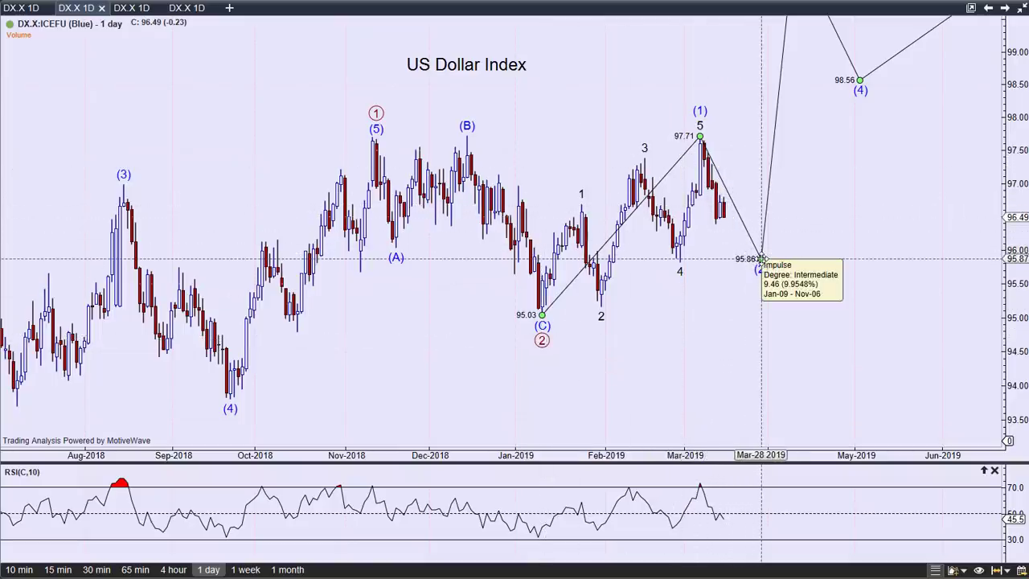
pyautogui.rightClick(761, 269)
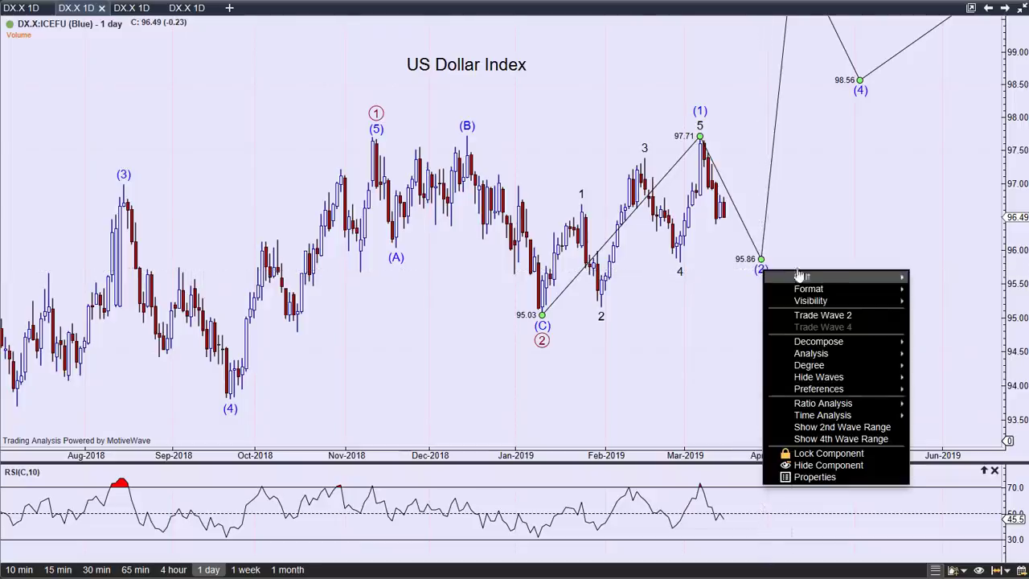
pyautogui.moveTo(897, 406)
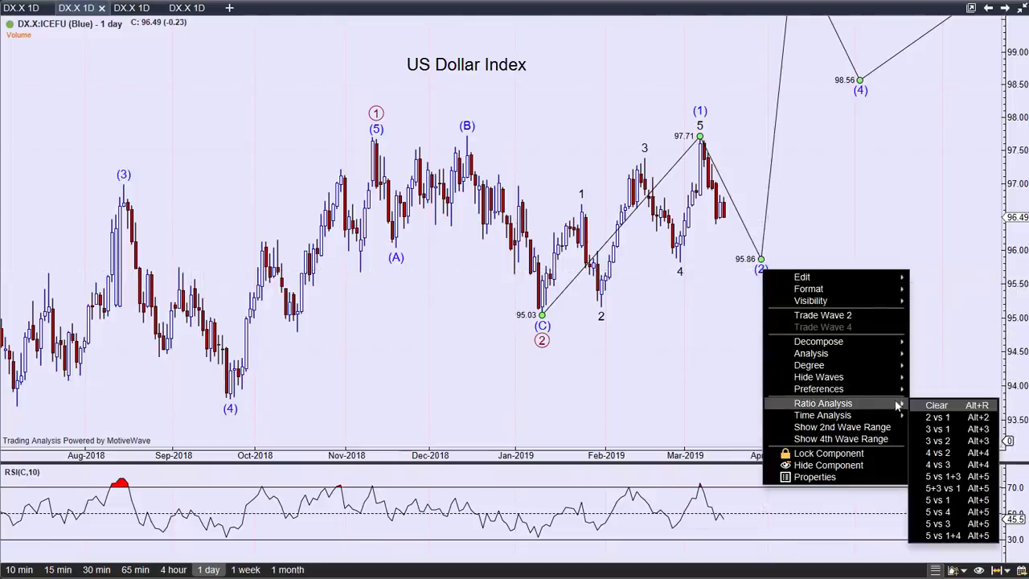
pyautogui.click(934, 417)
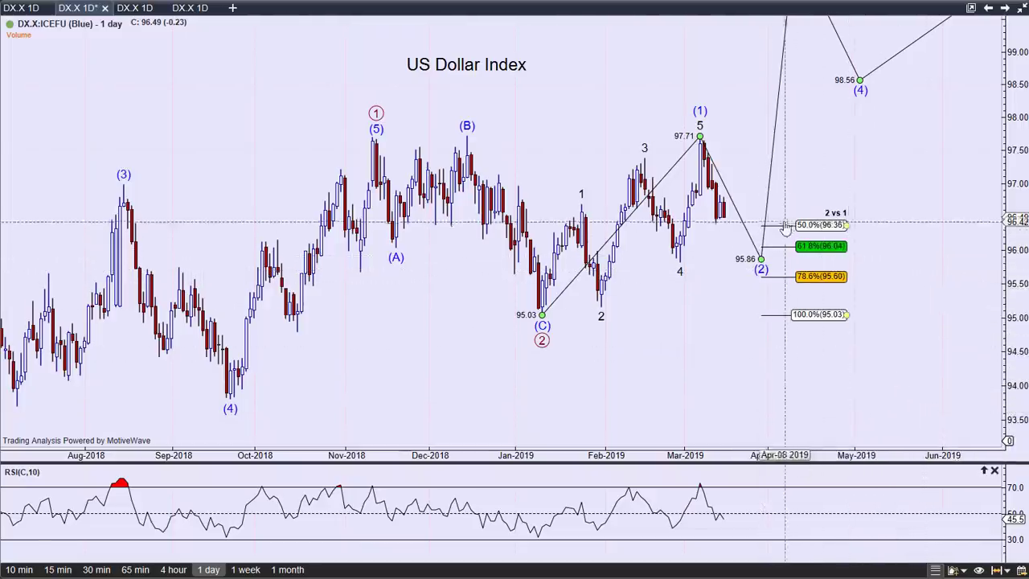
# Move the projected Intermediate wave (2) endpoint up and slightly earlier to about 96.03, at the 61.8% retracement level.
pyautogui.moveTo(761, 259)
pyautogui.mouseDown()
pyautogui.moveTo(765, 249)
pyautogui.moveTo(746, 246)
pyautogui.mouseUp()
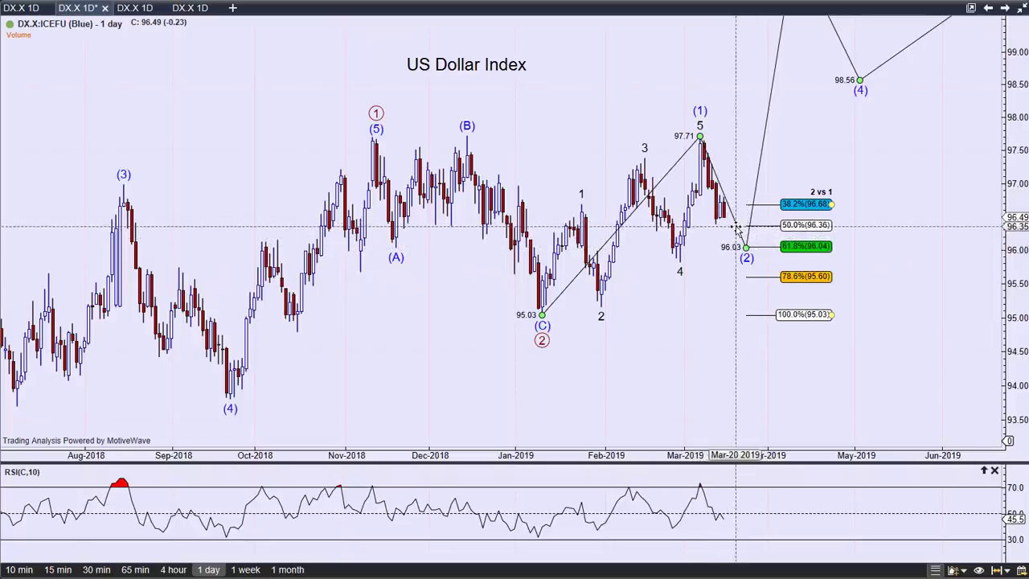
pyautogui.click(773, 244)
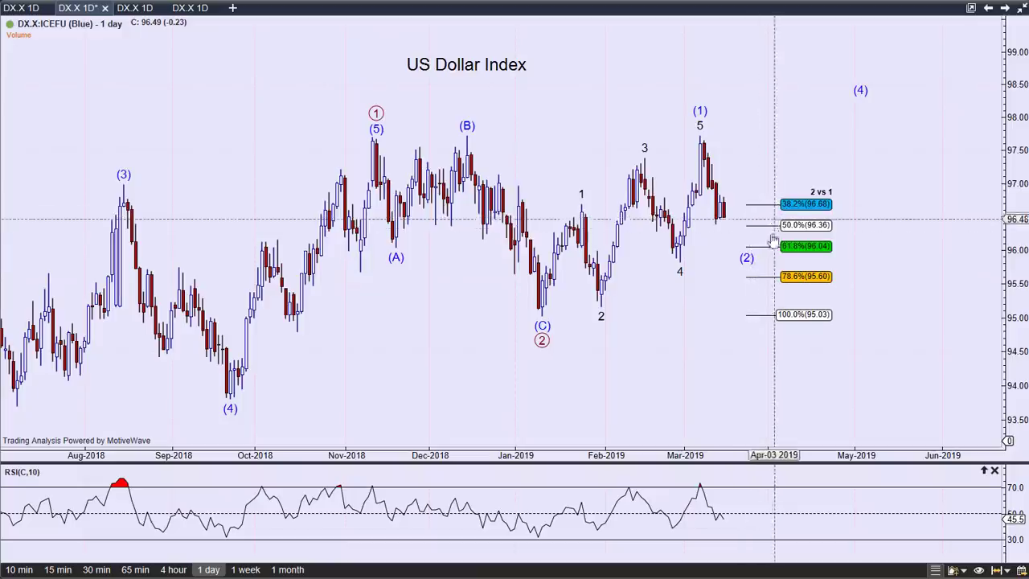
pyautogui.rightClick(746, 260)
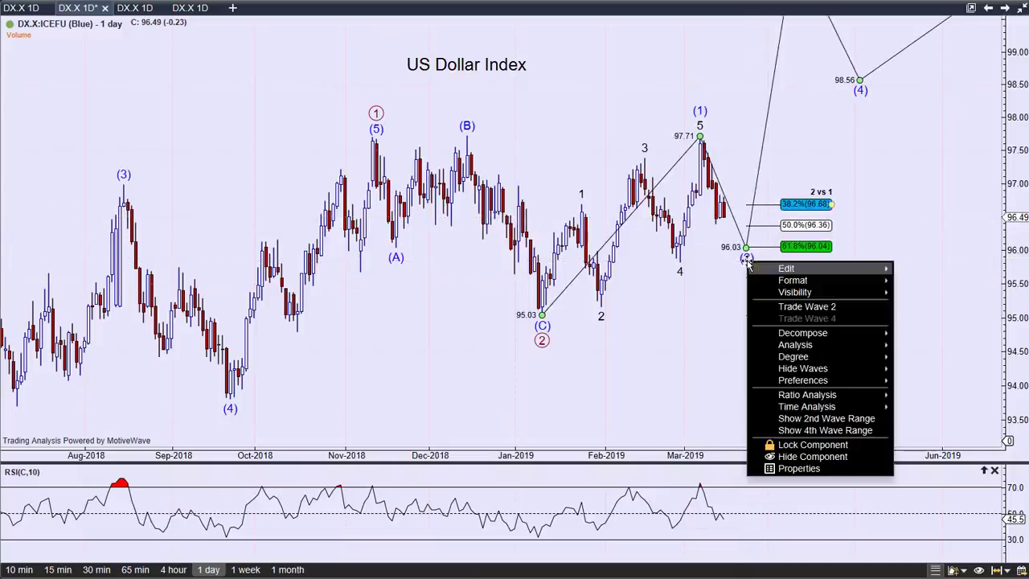
pyautogui.click(866, 178)
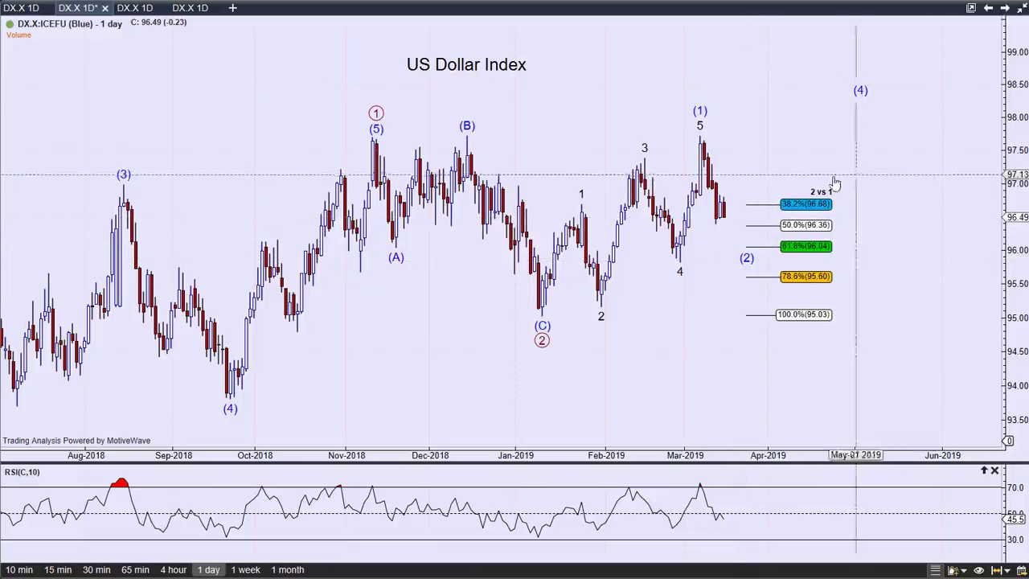
# Compare the price bars at the March 2019 wave (1), December 2018 wave (B) and November 2018 wave (5) highs.
pyautogui.moveTo(724, 227)
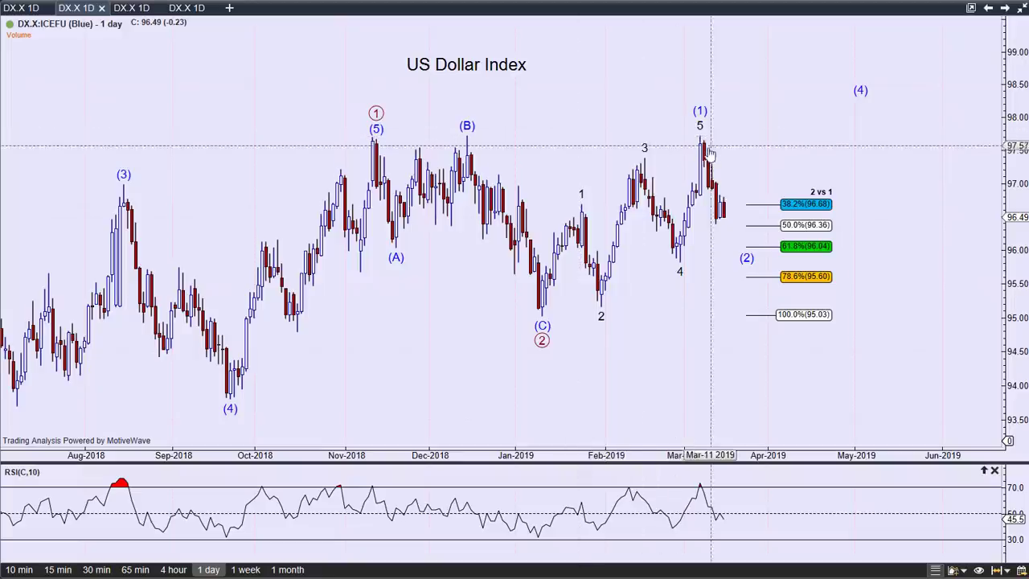
pyautogui.moveTo(700, 161)
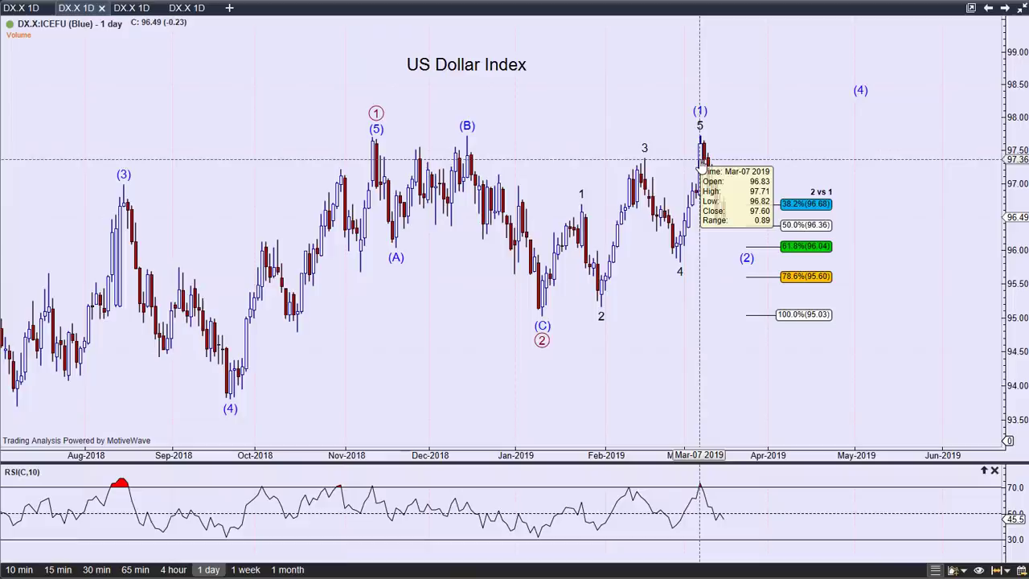
pyautogui.moveTo(468, 157)
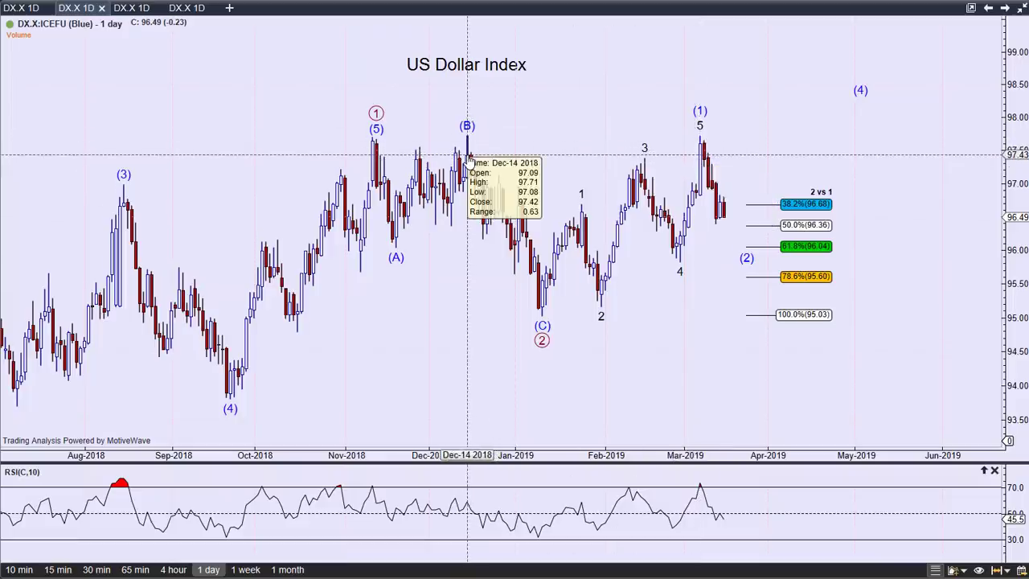
pyautogui.moveTo(373, 165)
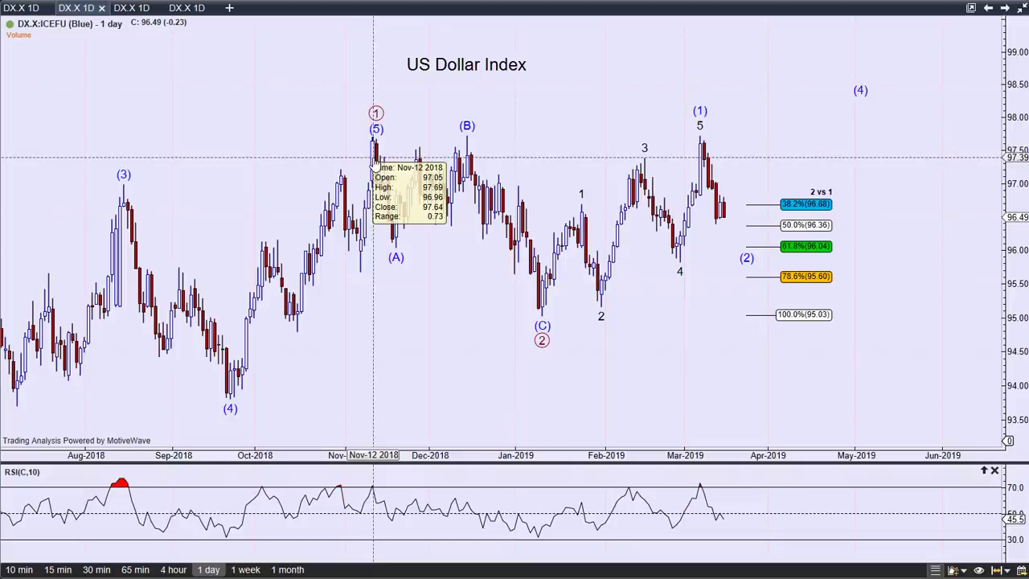